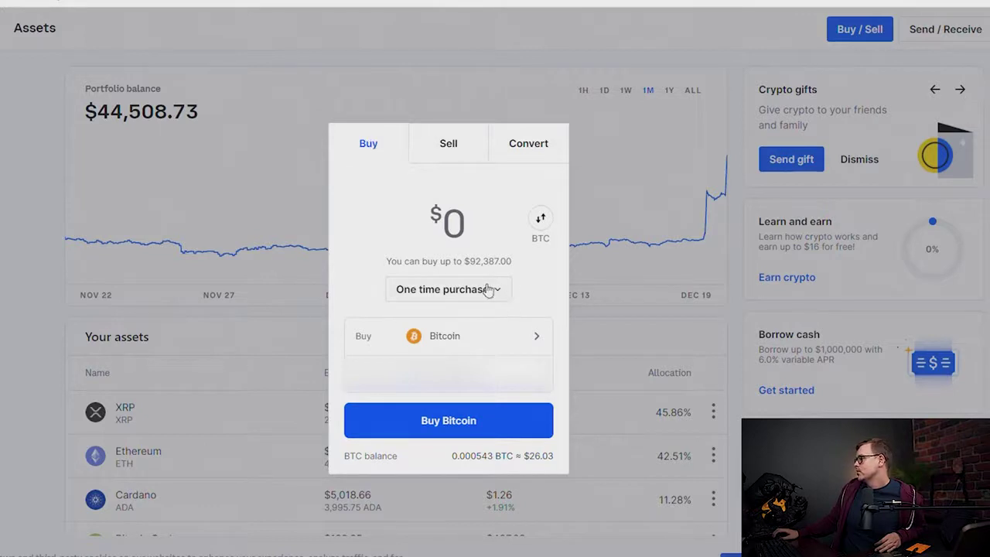
Step: Review the repeat schedules for the Bitcoin purchase and keep One time purchase
click(496, 289)
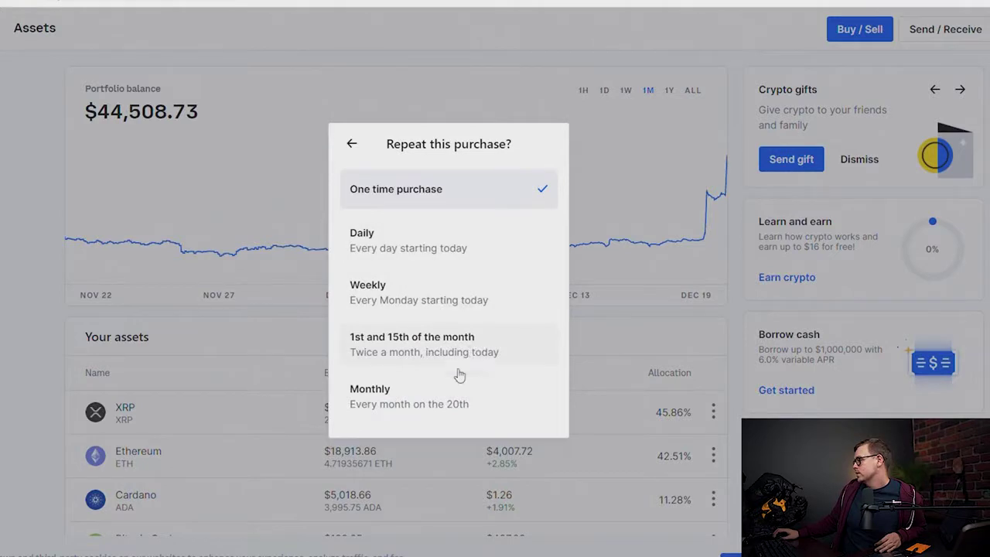
click(372, 188)
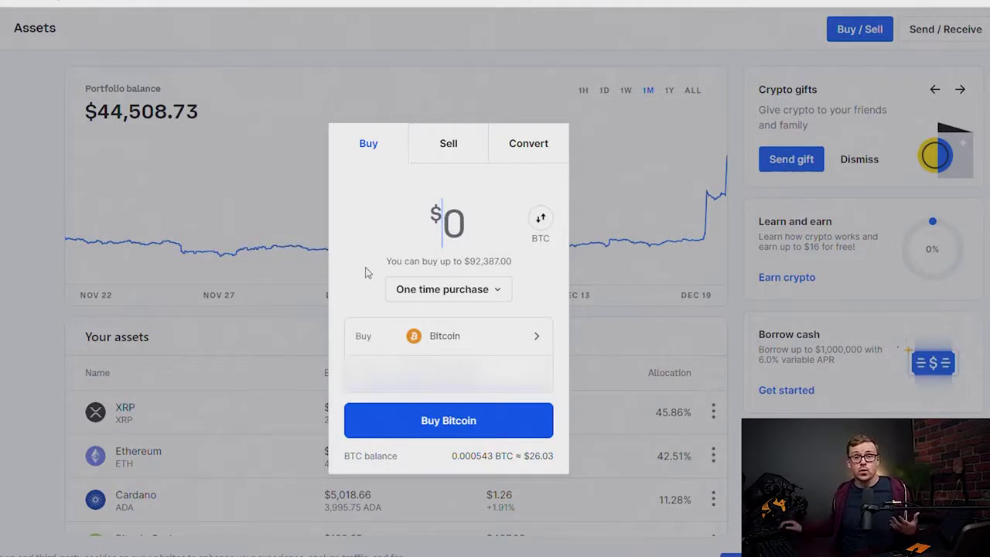
Step: Browse the list of assets available to buy, from Bitcoin down to smaller coins such as Uniswap and Cardano
click(487, 335)
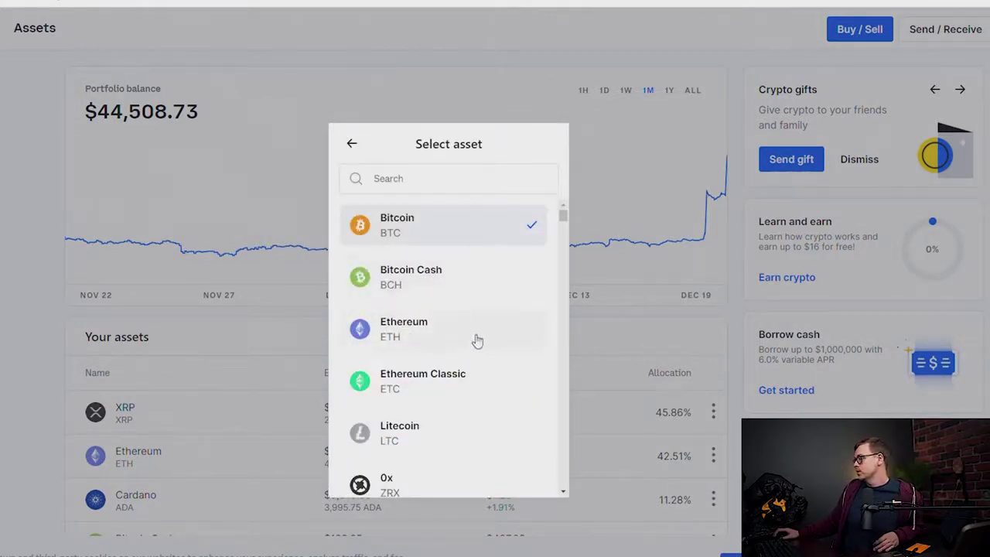
scroll(458, 377, down, 5)
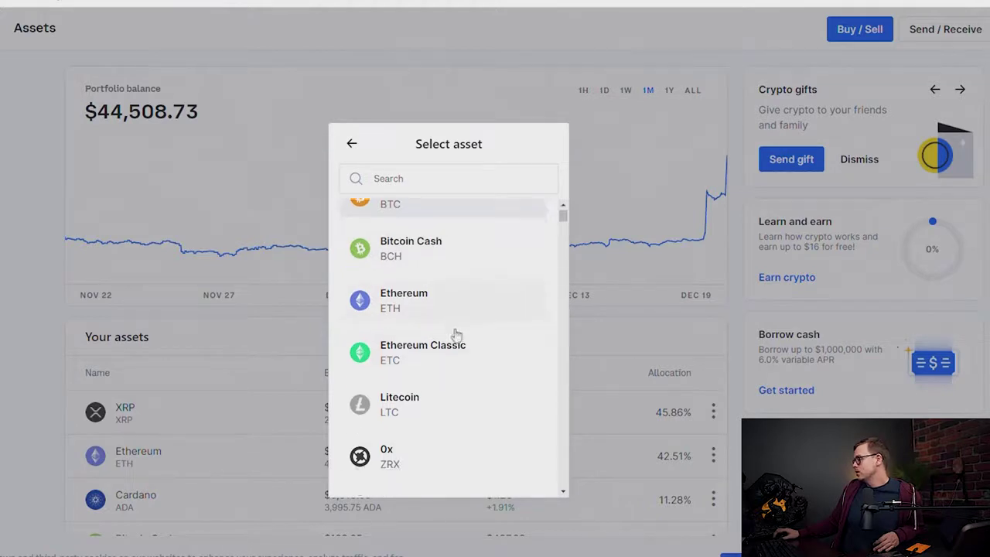
scroll(469, 345, down, 12)
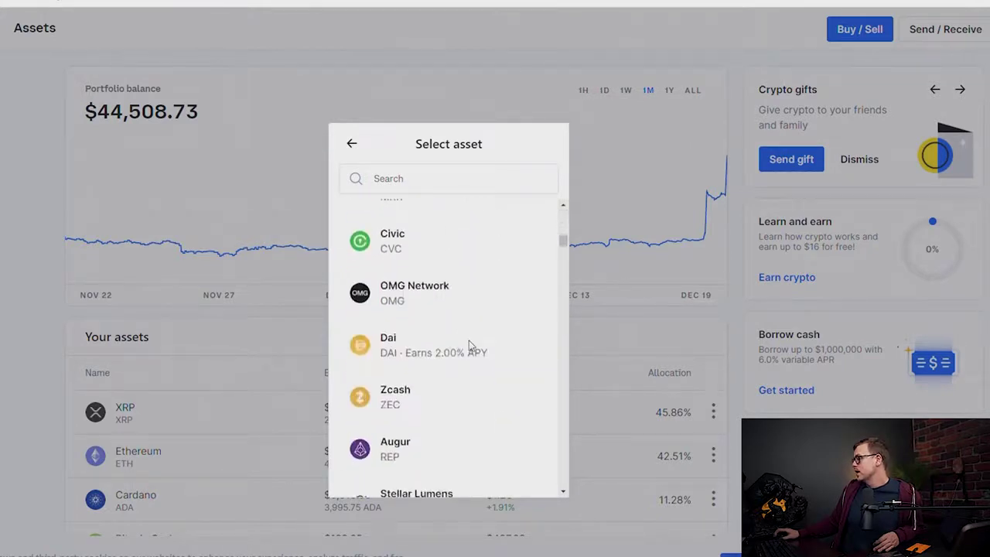
scroll(463, 322, down, 5)
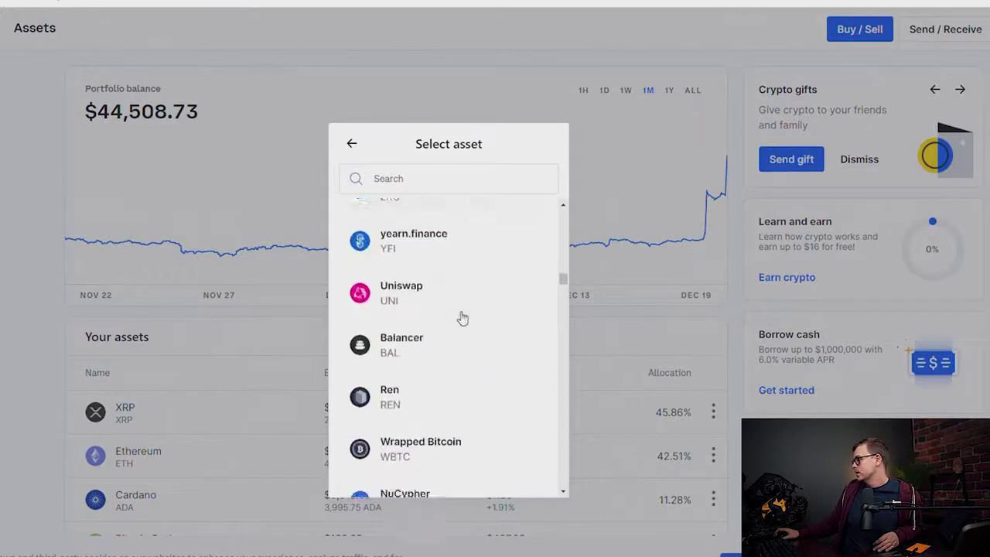
drag(565, 284, 563, 209)
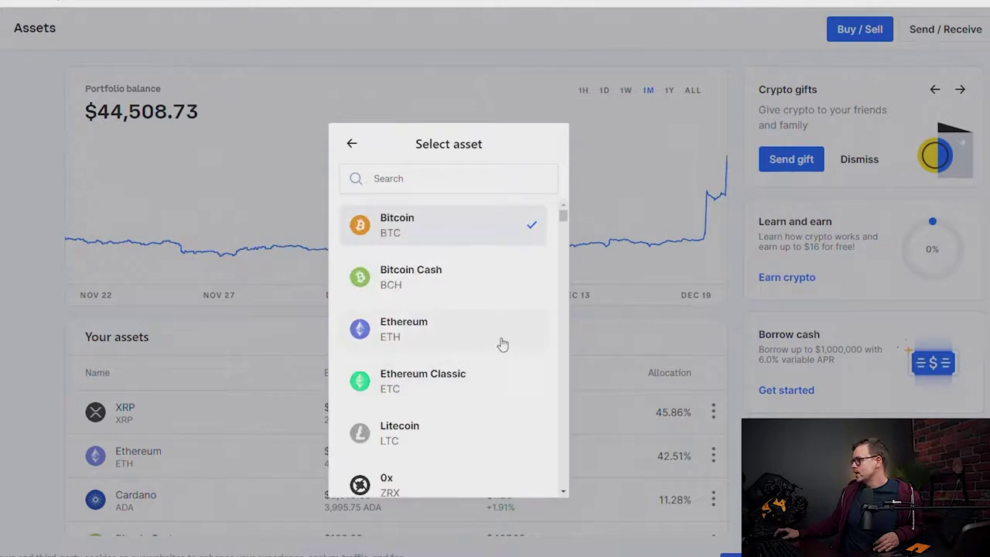
scroll(502, 344, down, 6)
scroll(502, 343, down, 3)
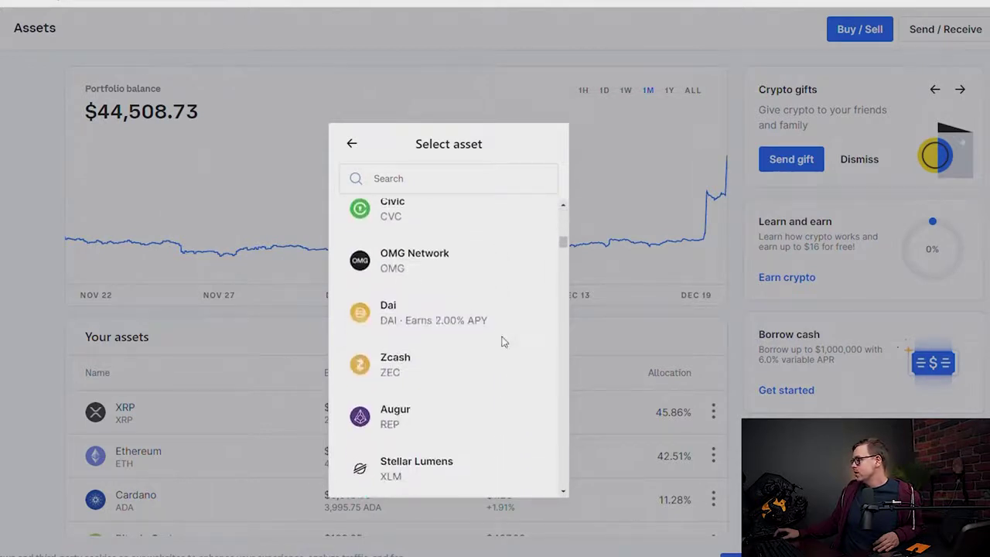
scroll(502, 340, down, 3)
scroll(501, 342, down, 5)
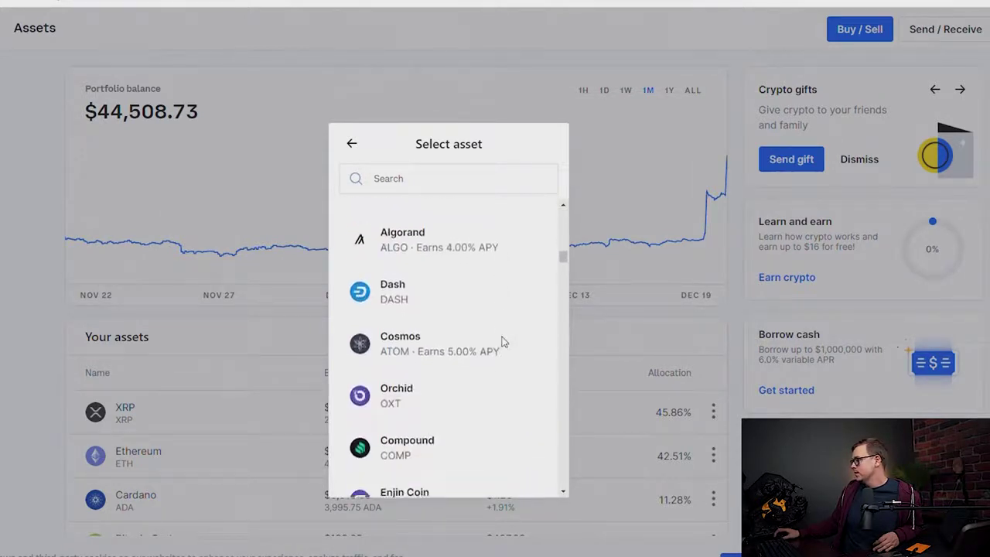
scroll(502, 342, down, 10)
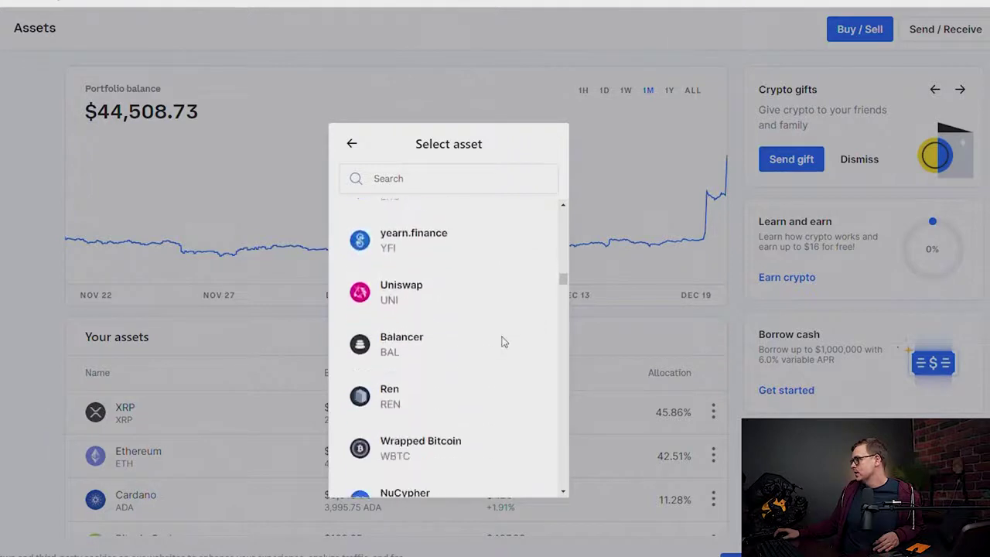
scroll(502, 341, down, 5)
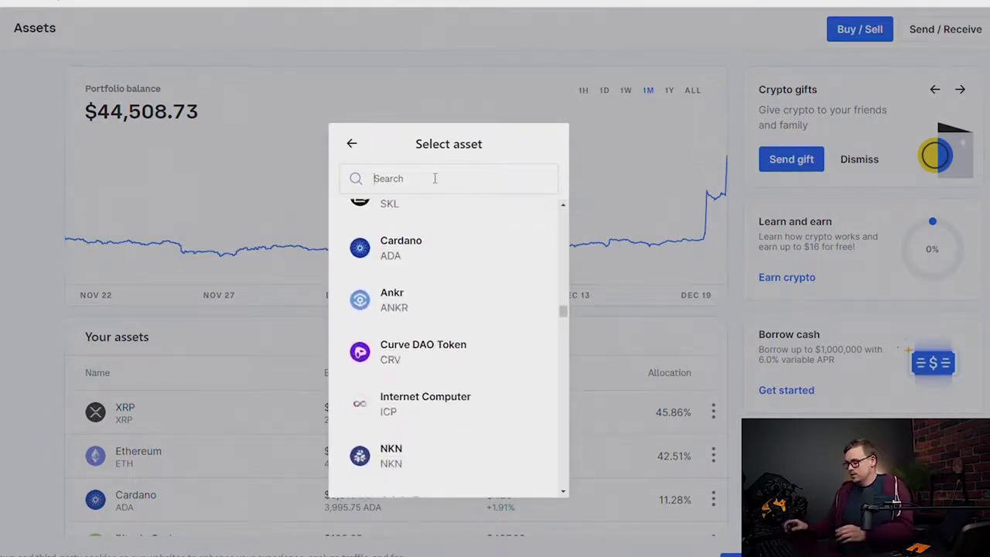
Step: Search the assets for "solan", choose Solana, and buy $10,000 of it as a one time purchase
text(solan)
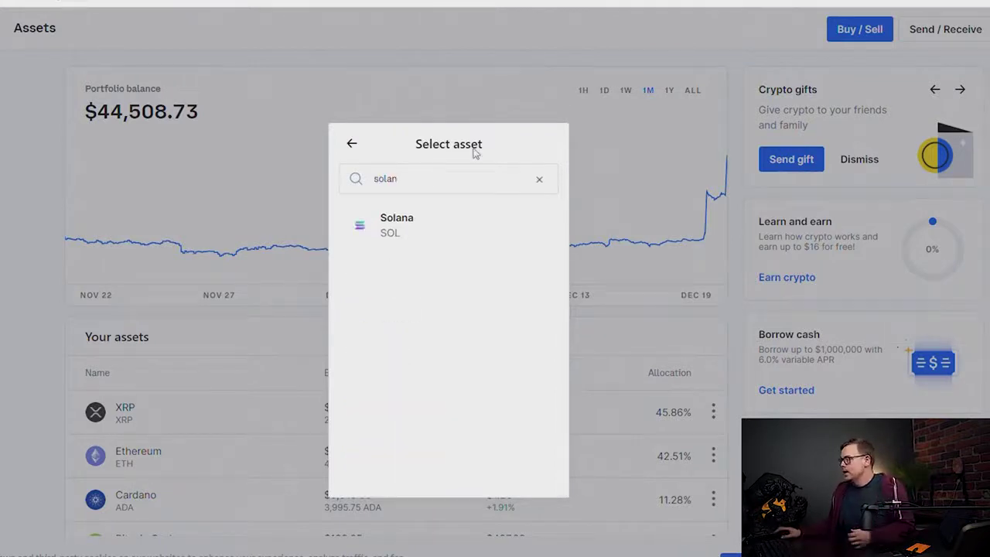
click(427, 229)
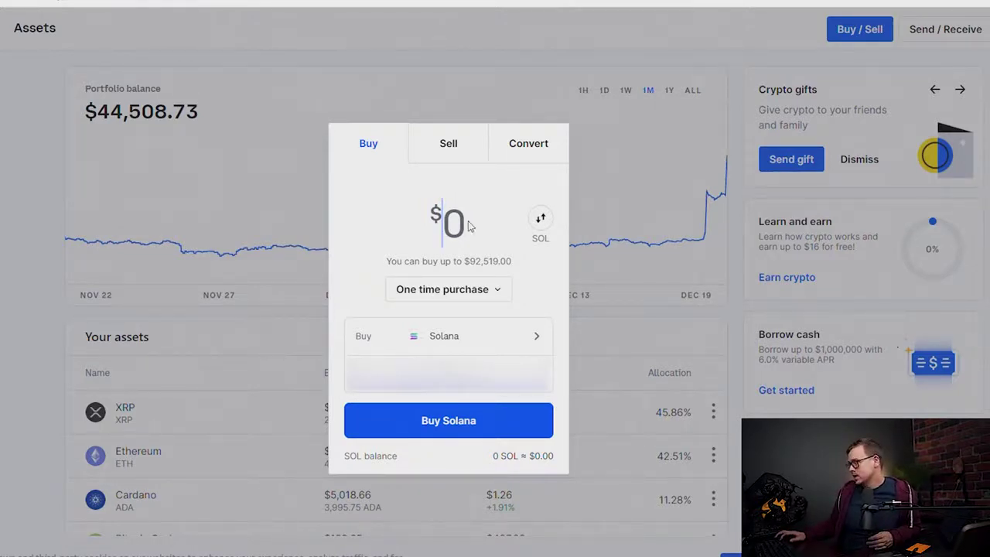
text(10000)
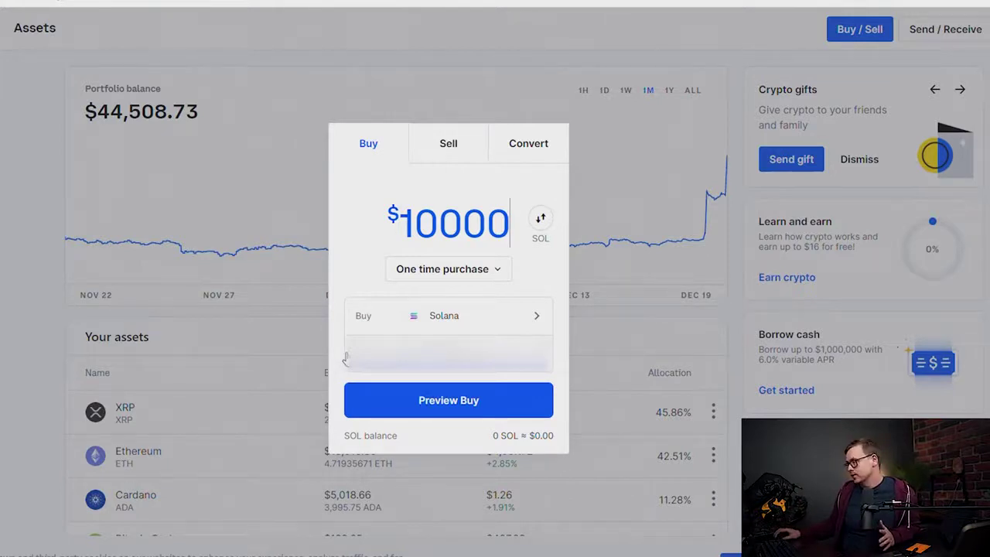
click(384, 407)
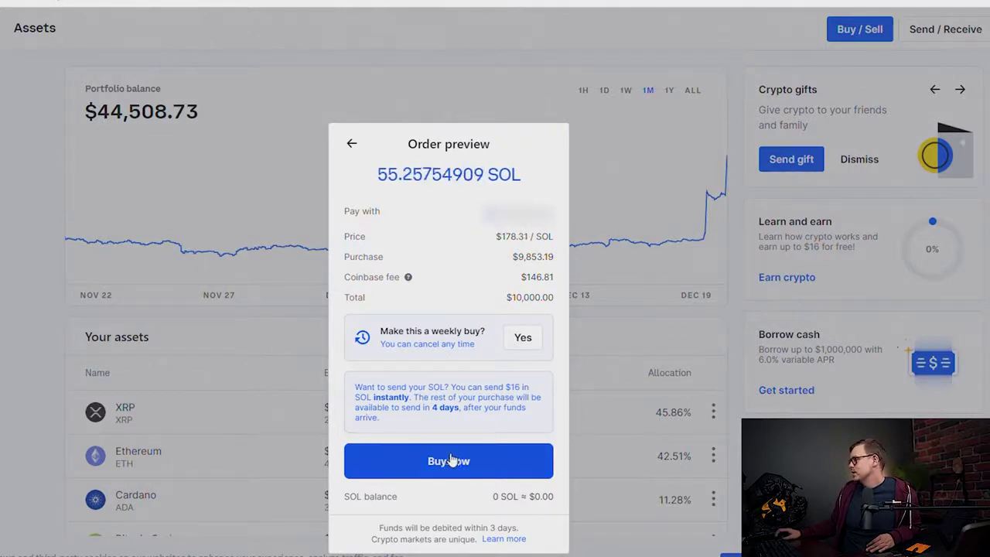
click(491, 459)
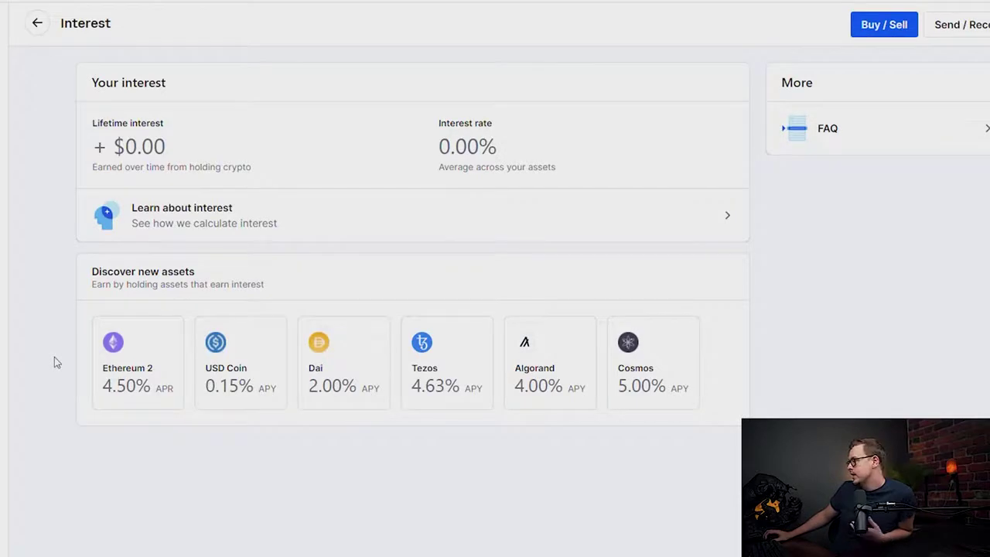
Step: Examine the Ethereum 2 staking offer from the interest-earning assets and open its staking process
click(144, 376)
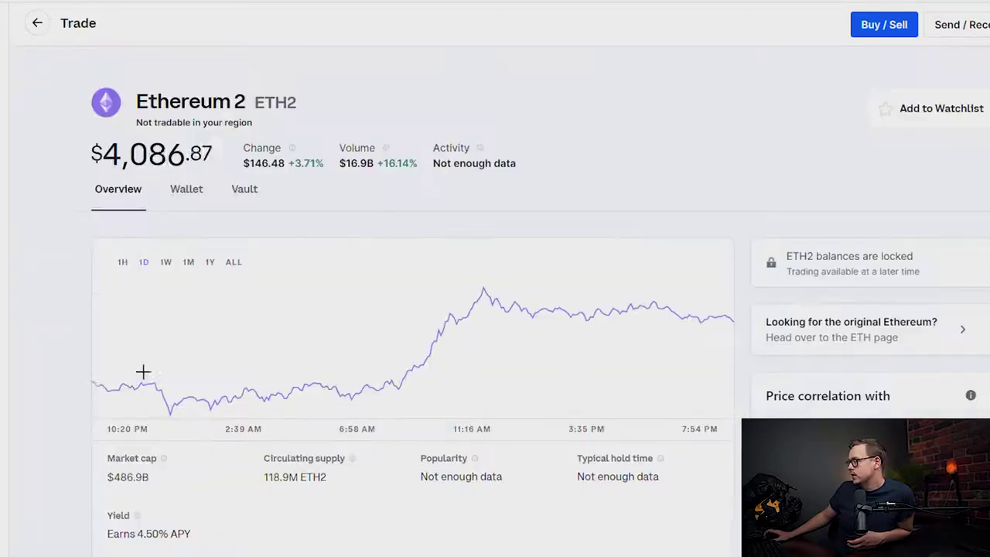
scroll(77, 321, down, 4)
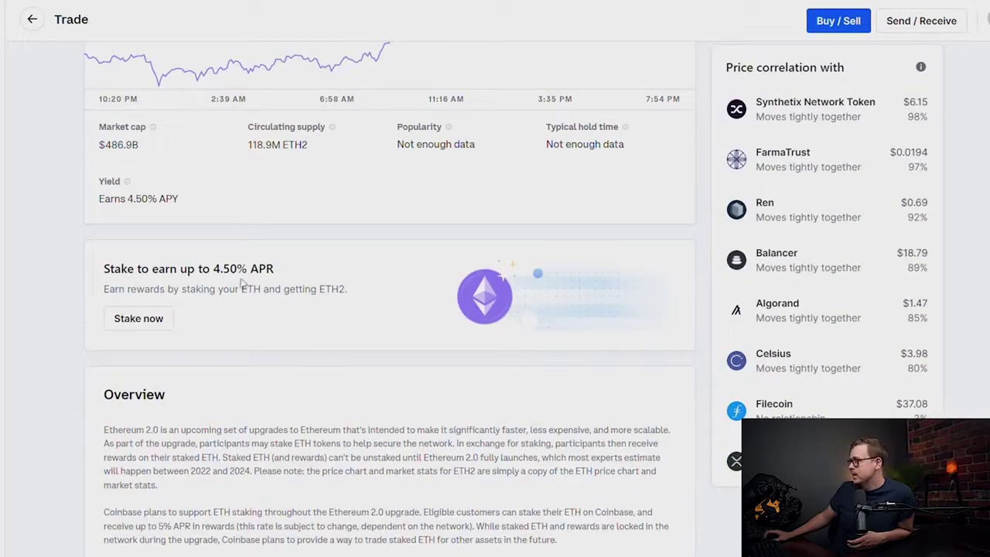
drag(279, 272, 99, 269)
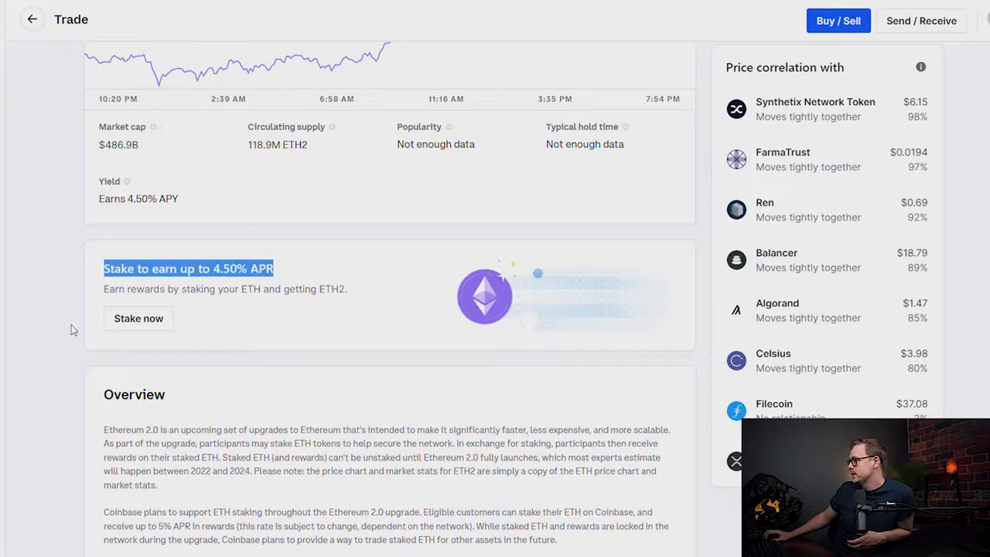
click(75, 327)
click(139, 320)
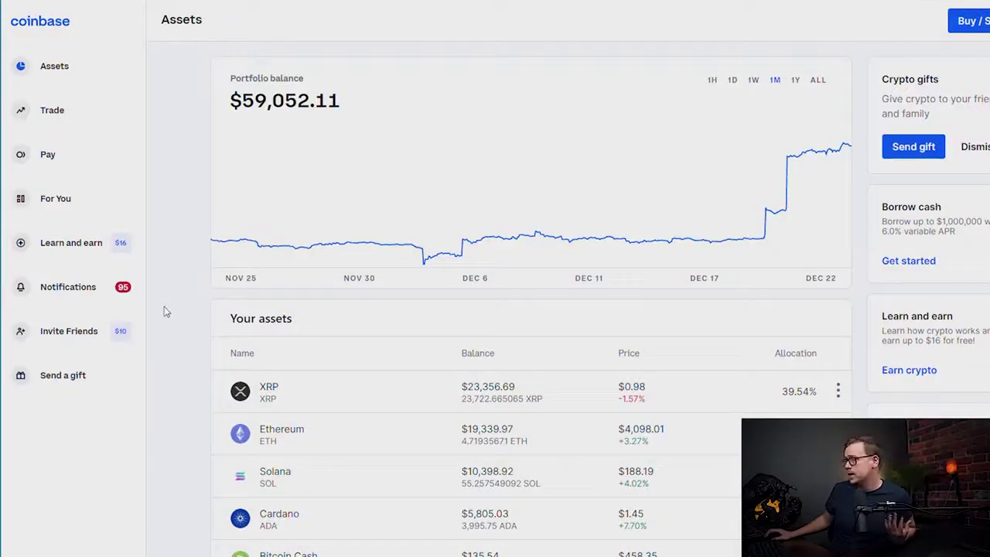
Step: Set up a conversion from Ethereum to Polkadot on the Trade page
click(81, 117)
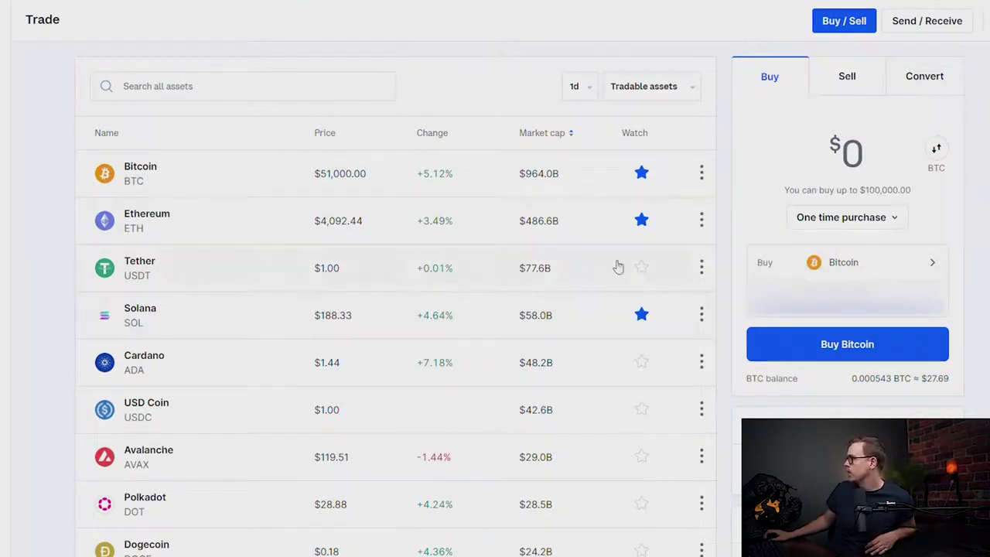
click(926, 77)
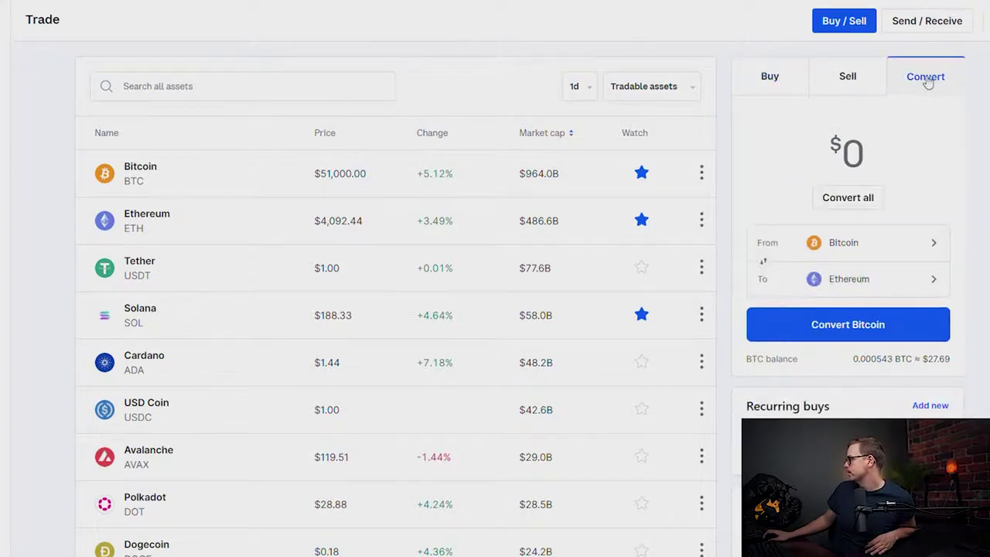
click(896, 243)
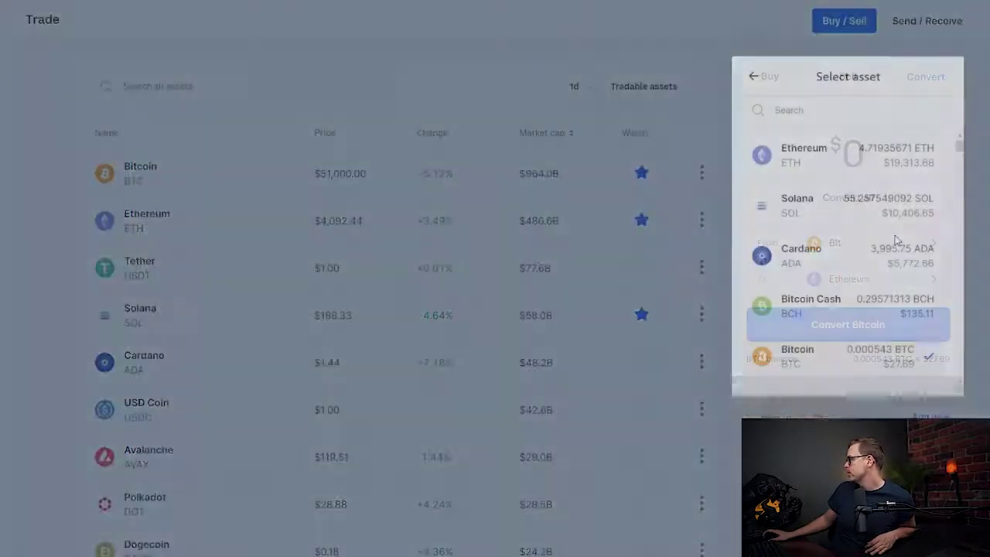
click(839, 160)
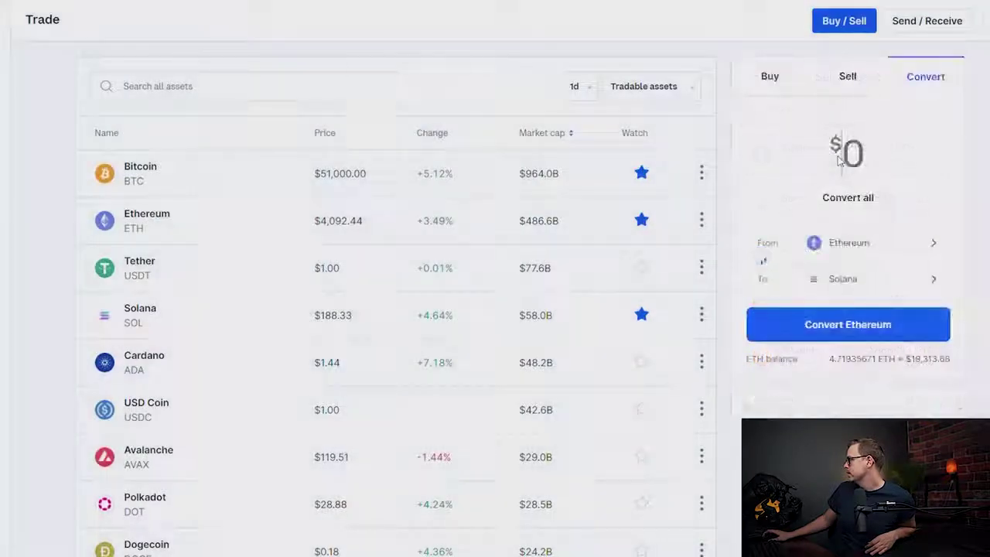
click(883, 280)
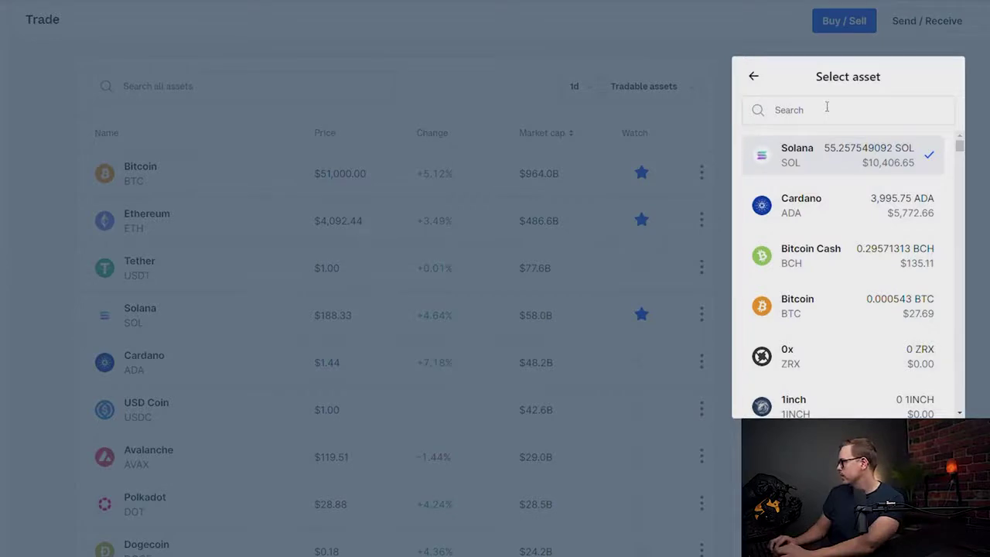
text(polk)
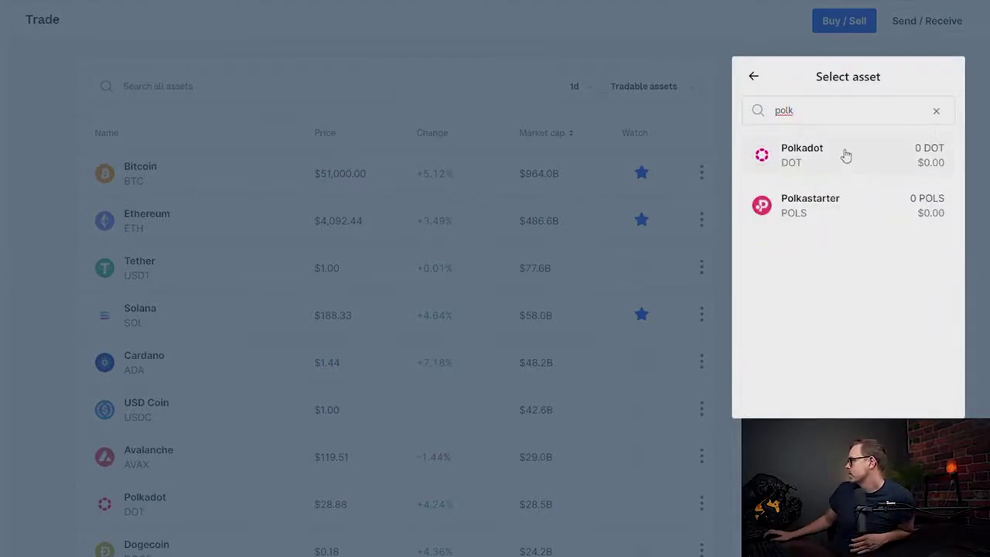
click(846, 157)
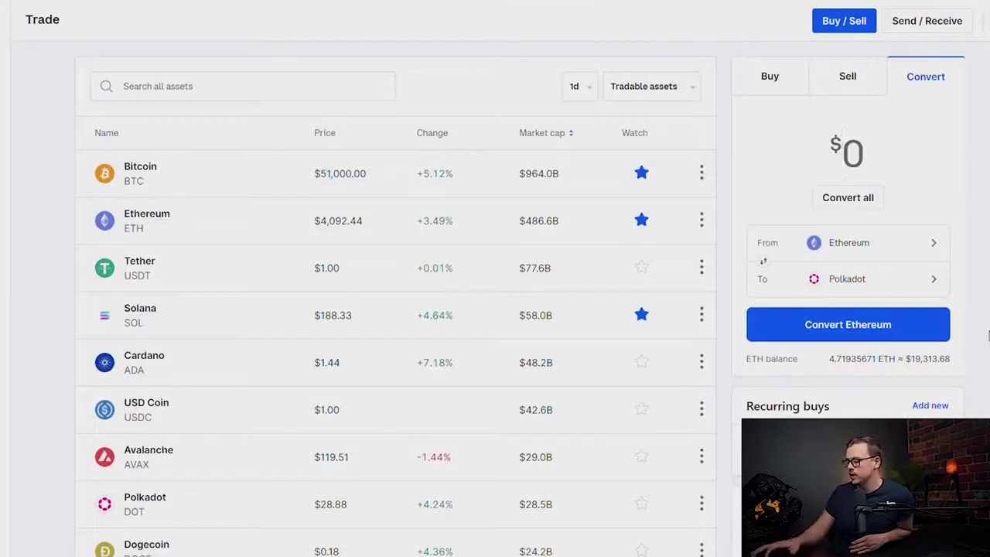
Step: Convert $1,000 of Ethereum into Polkadot after previewing the order
text(1000)
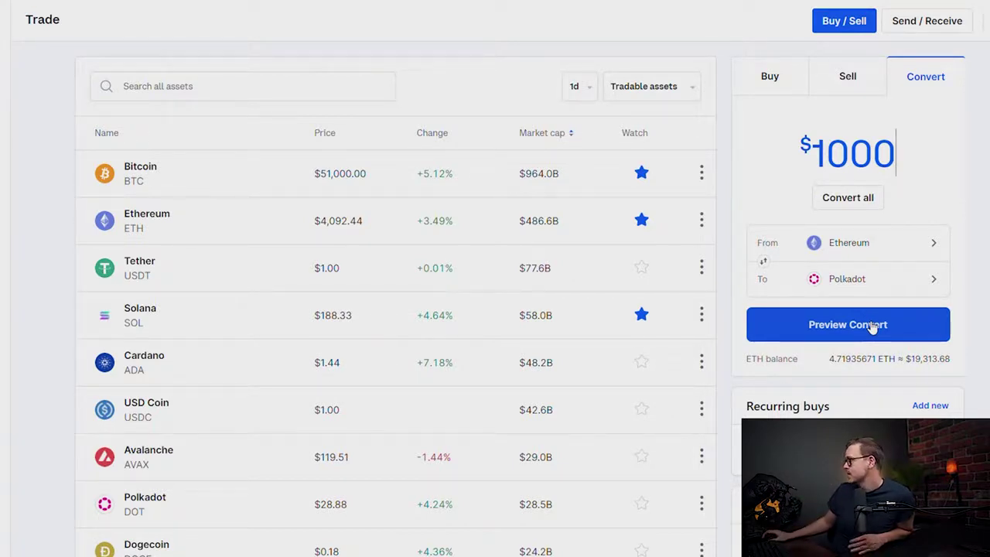
click(867, 330)
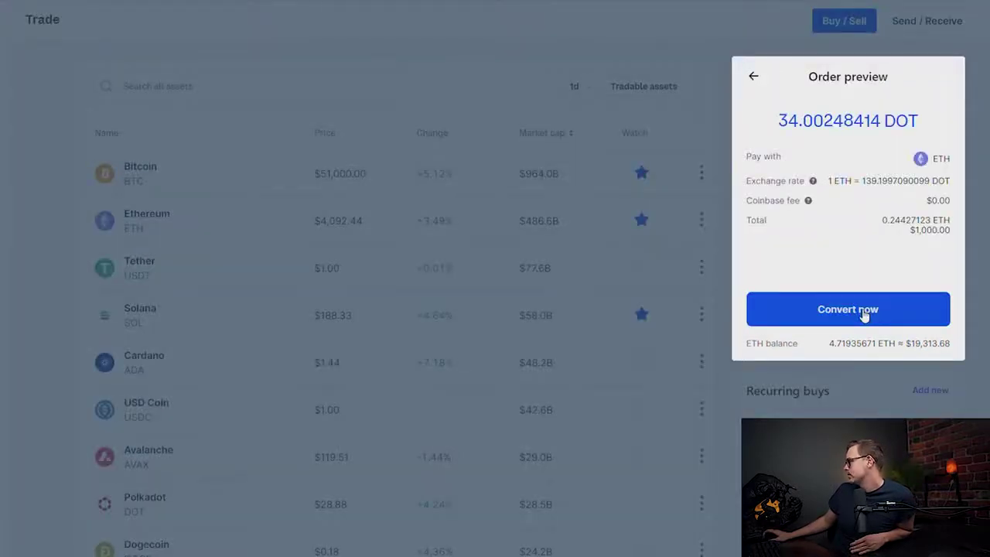
click(864, 311)
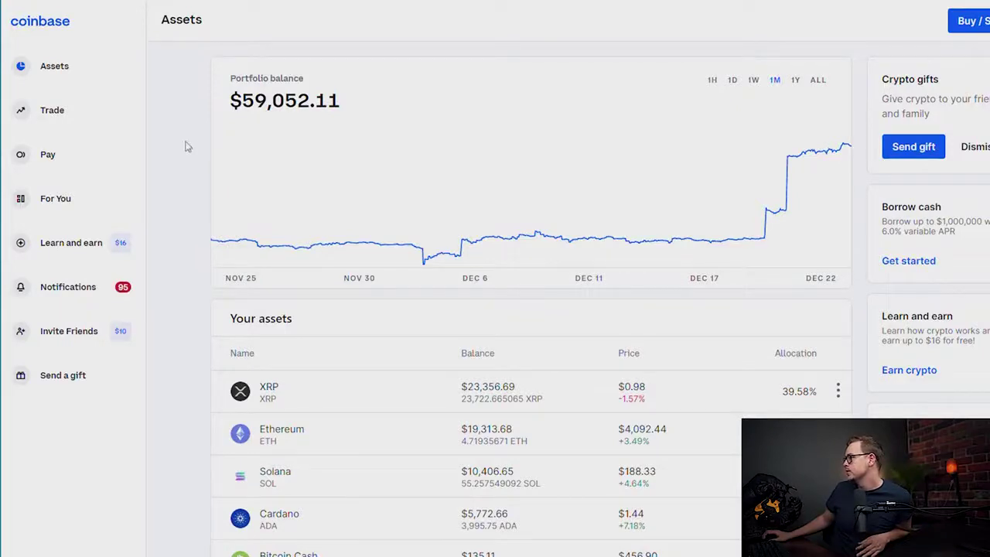
Step: Sell $1,000 of Ethereum to Cash (USD) from the Trade page after previewing the order
click(66, 113)
click(846, 74)
click(888, 243)
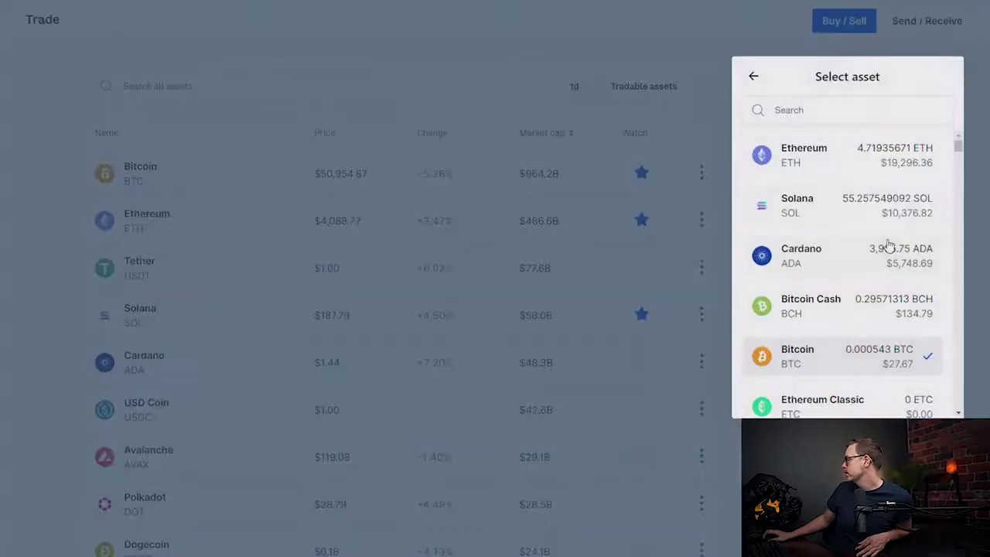
click(831, 157)
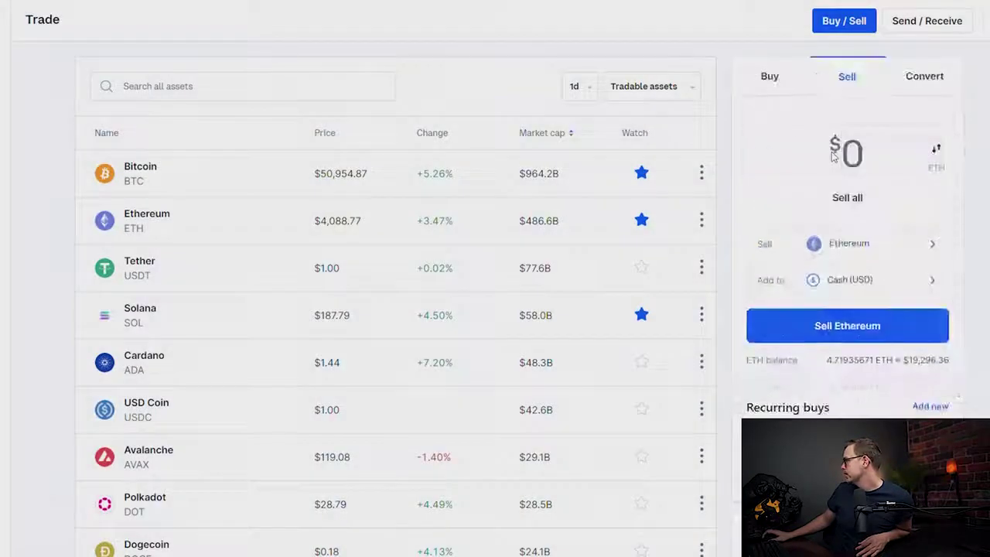
text(1000)
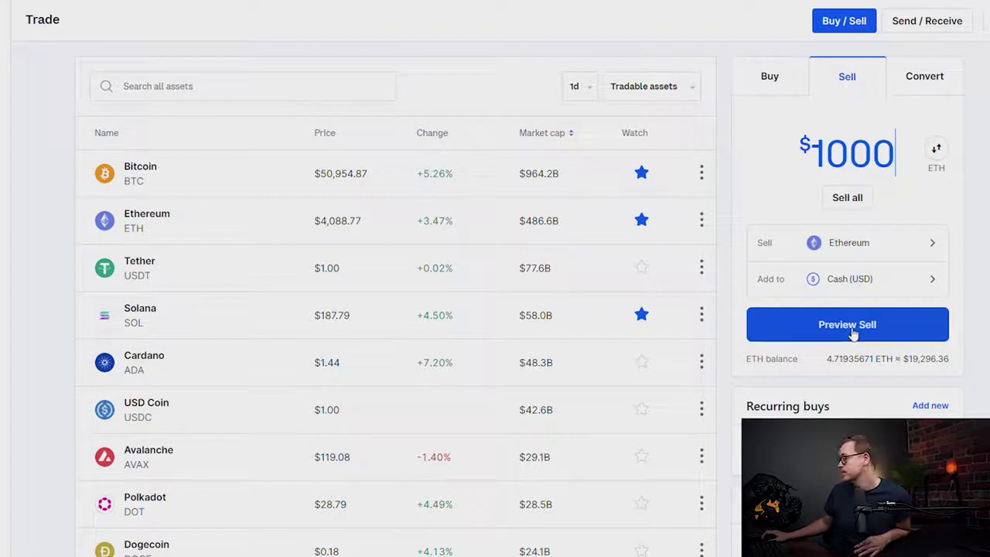
click(889, 332)
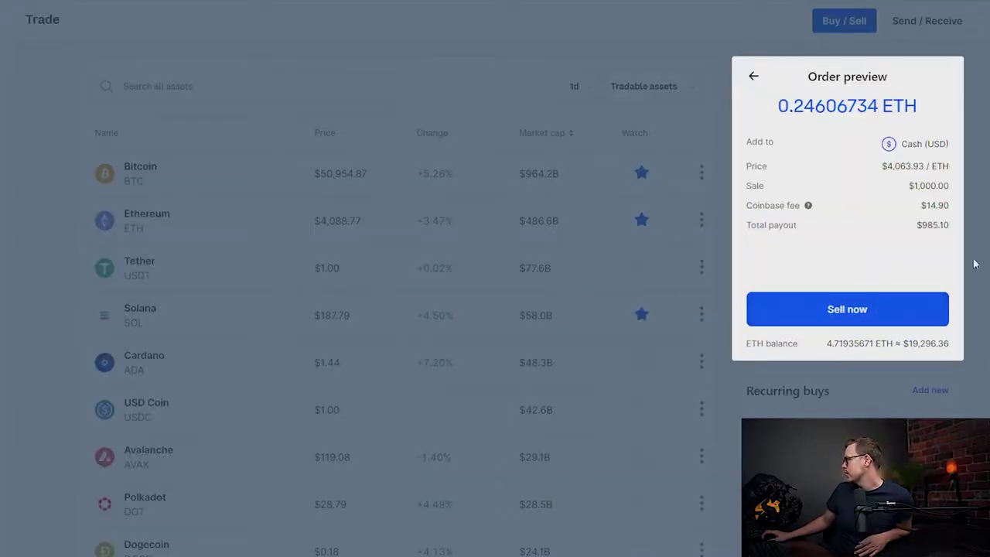
click(896, 312)
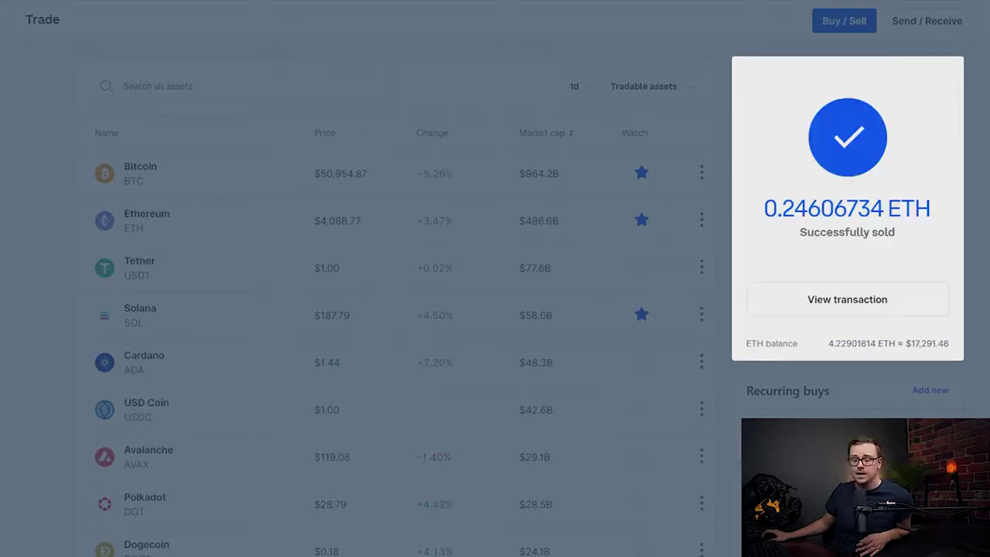